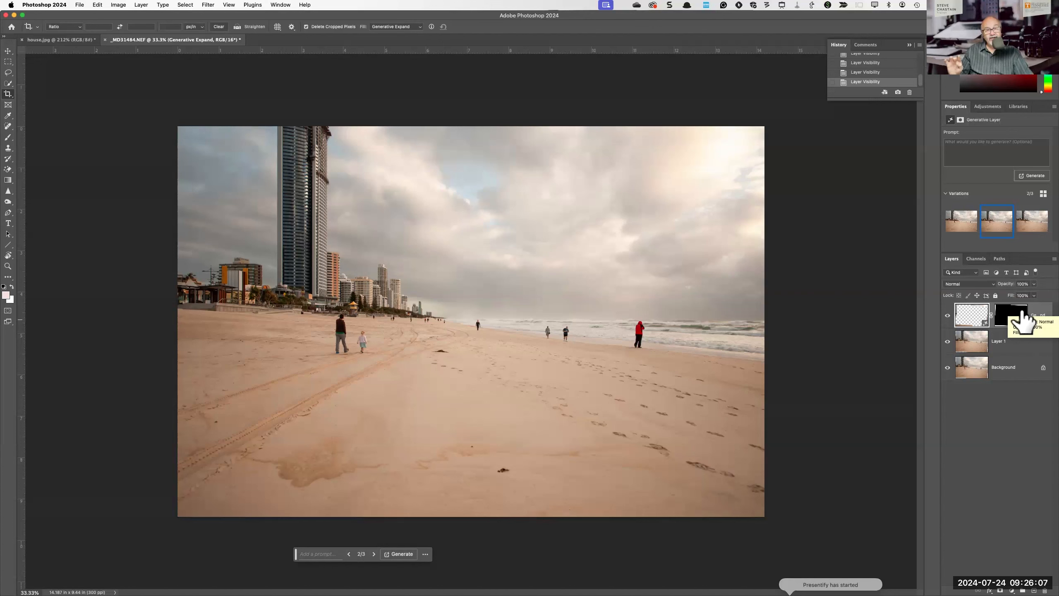
# Stamp all visible layers into a new merged layer at the top of the stack
pyautogui.click(1020, 319)
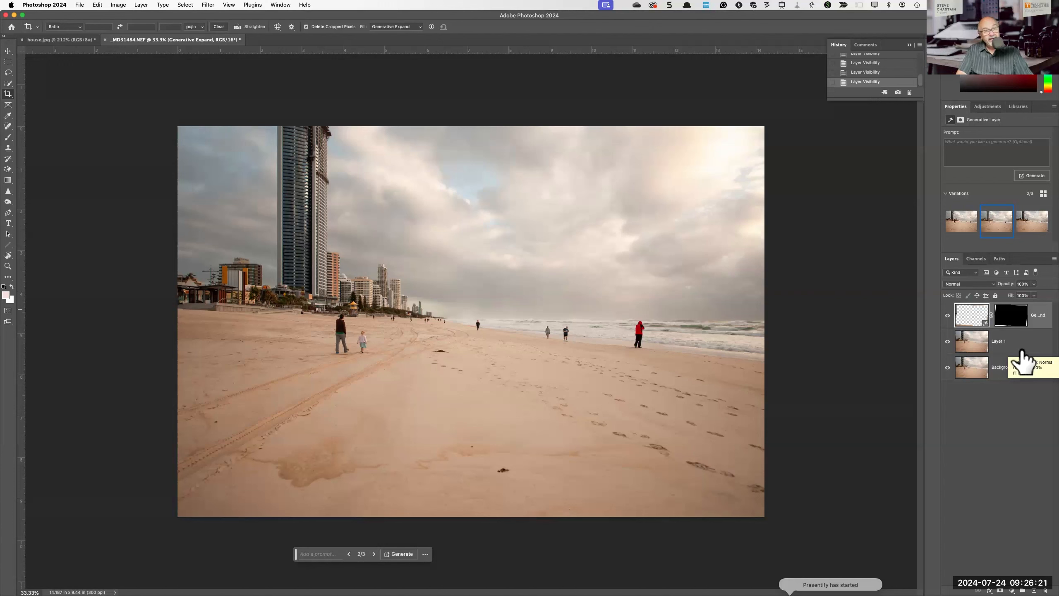
pyautogui.press('super+alt+shift+e')
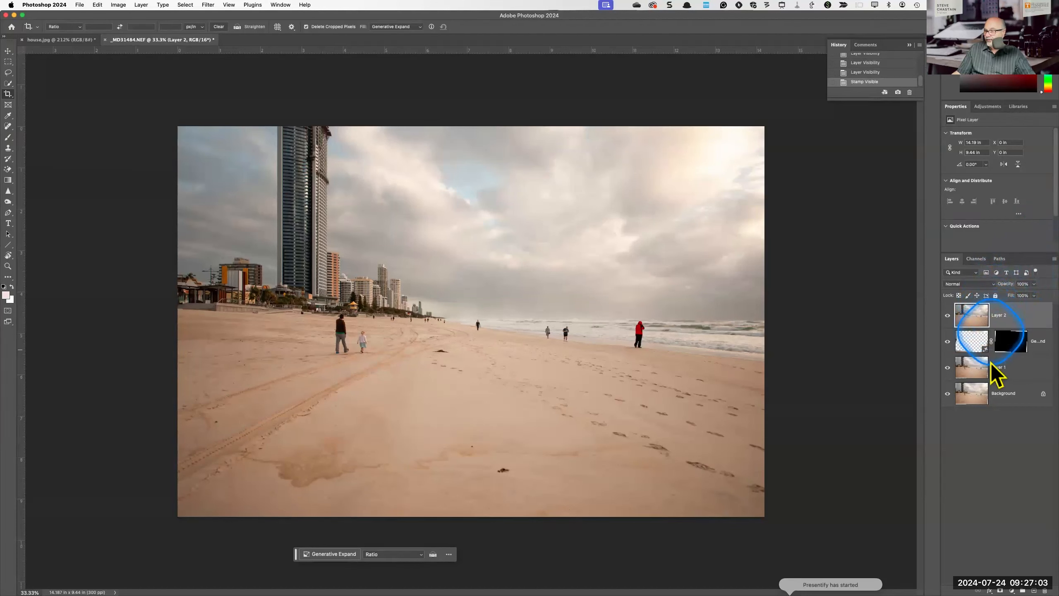
# Flatten the image into a single Background layer and duplicate it onto a new layer
pyautogui.rightClick(1008, 406)
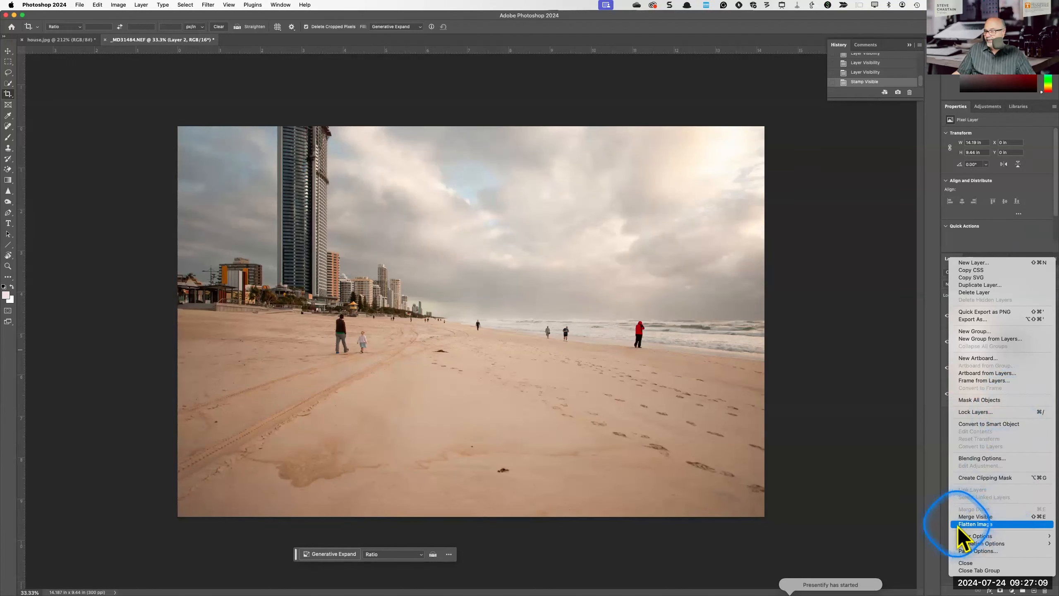
pyautogui.press('ctrl')
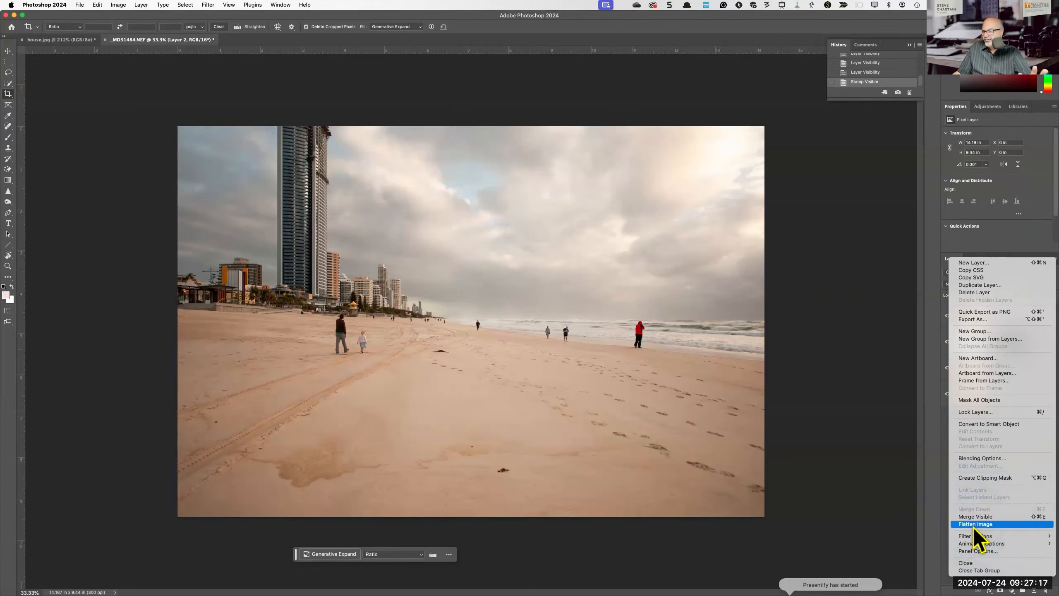
pyautogui.click(974, 525)
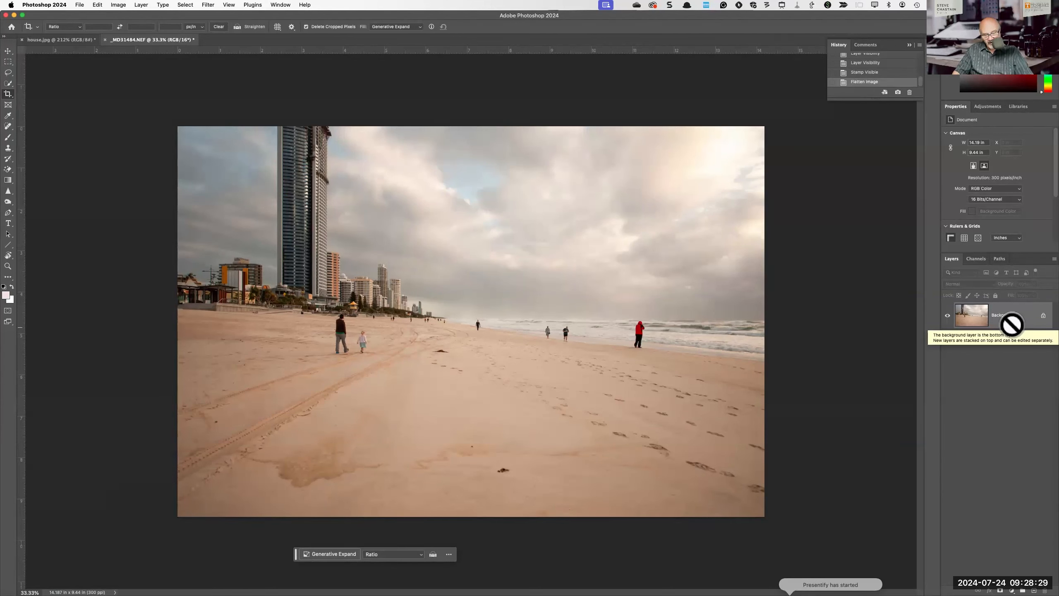
pyautogui.press('super+j')
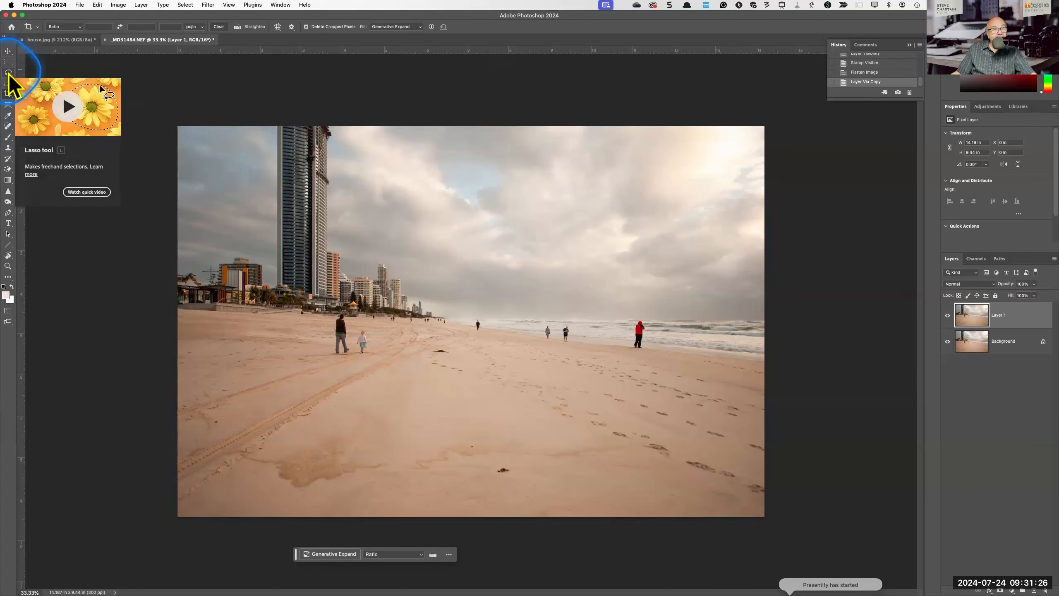
# Select the dark debris on the sand in the lower foreground with a freehand Lasso outline
pyautogui.click(8, 73)
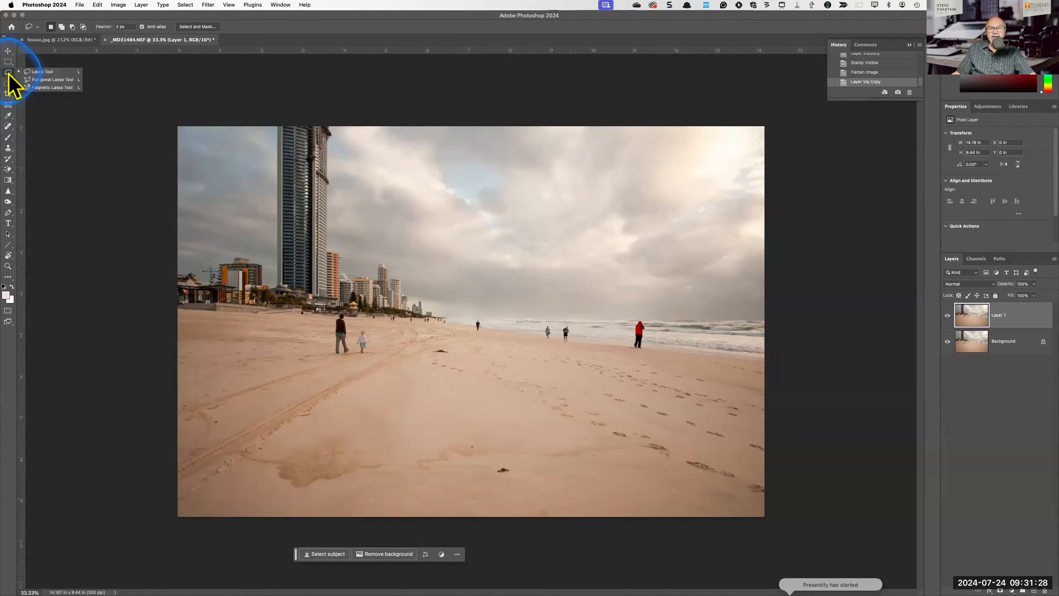
pyautogui.click(42, 73)
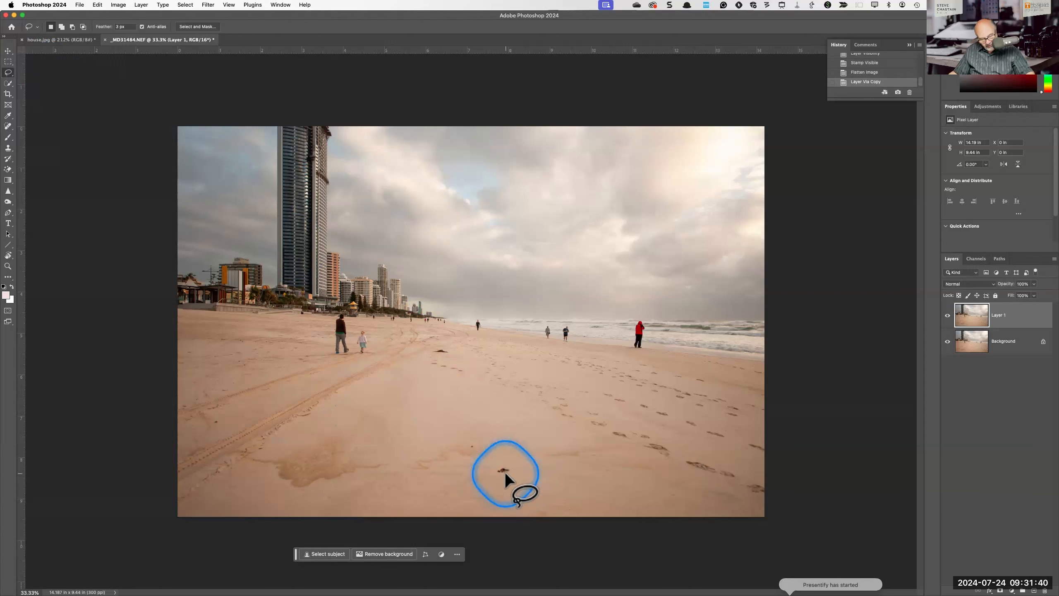
pyautogui.press('ctrl')
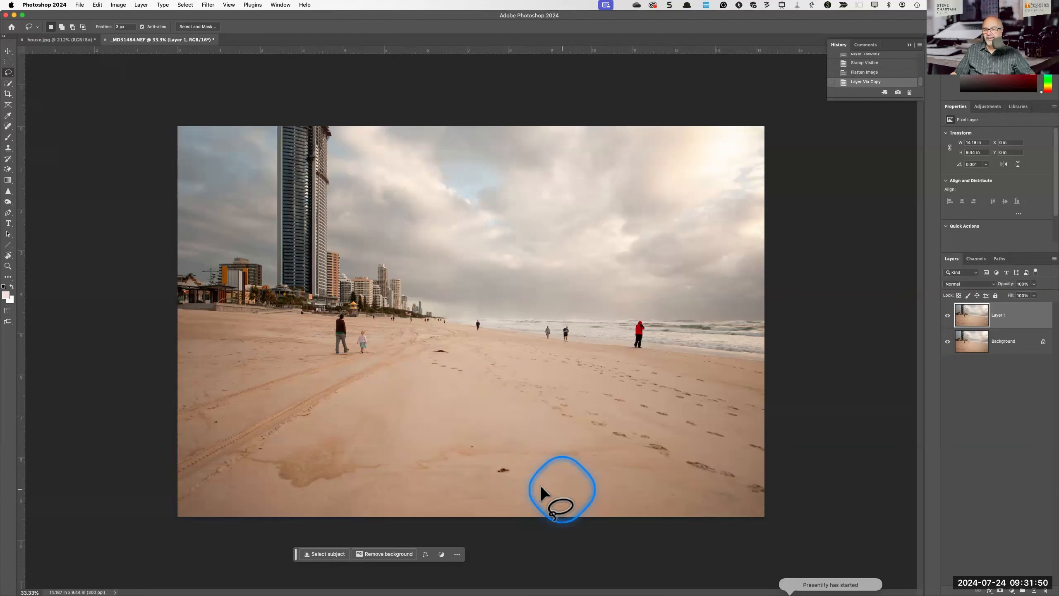
pyautogui.moveTo(517, 464)
pyautogui.mouseDown()
pyautogui.moveTo(490, 469)
pyautogui.moveTo(516, 465)
pyautogui.mouseUp()
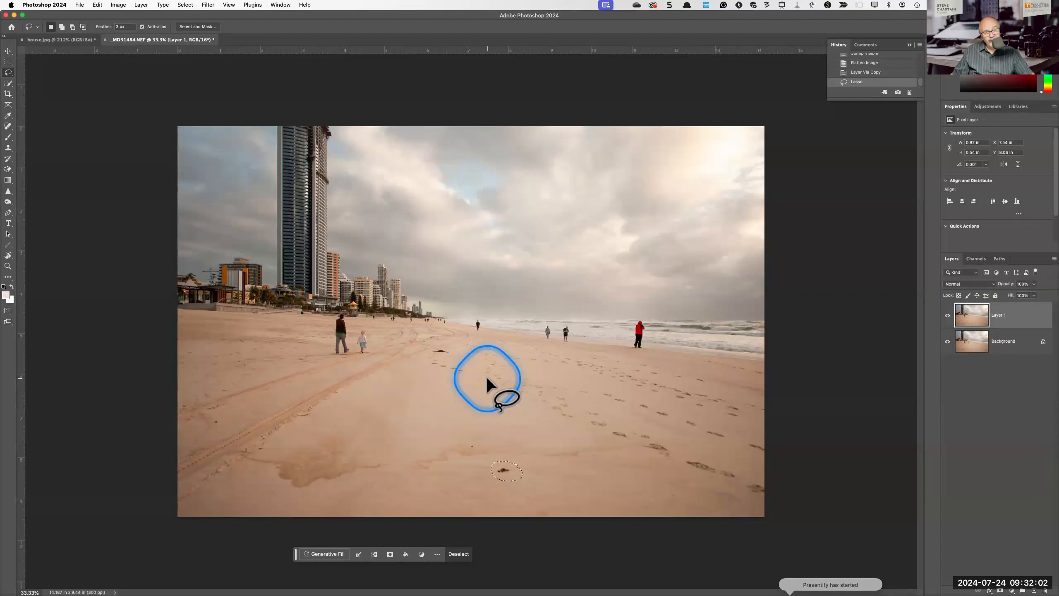
# Add the second dark debris spot, farther up the beach near the tyre tracks, to the Lasso selection
pyautogui.press('shift')
pyautogui.press('shift')
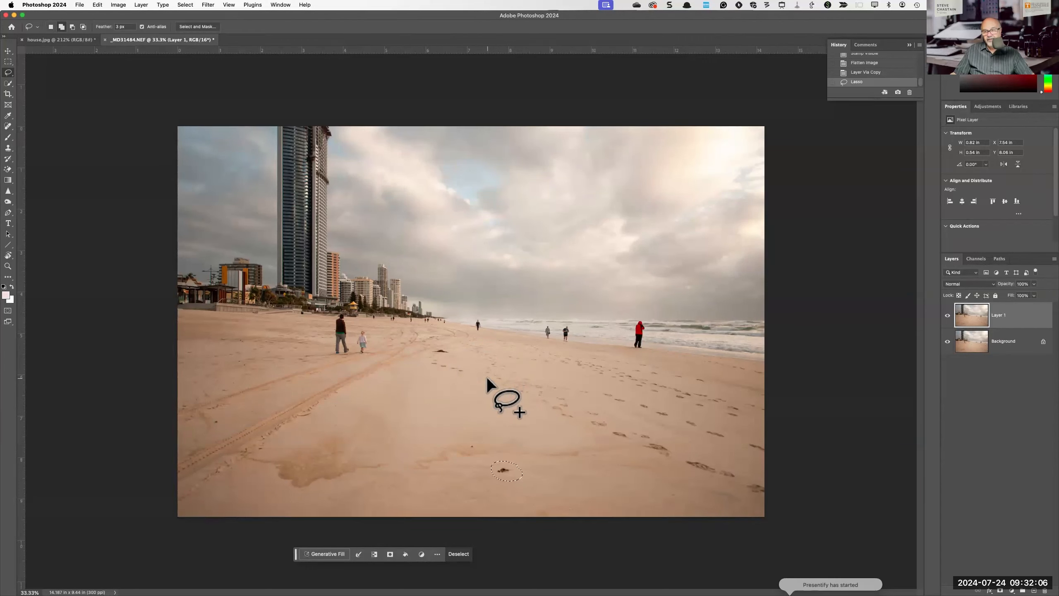
pyautogui.press('shift')
pyautogui.press('shift')
pyautogui.press('shift')
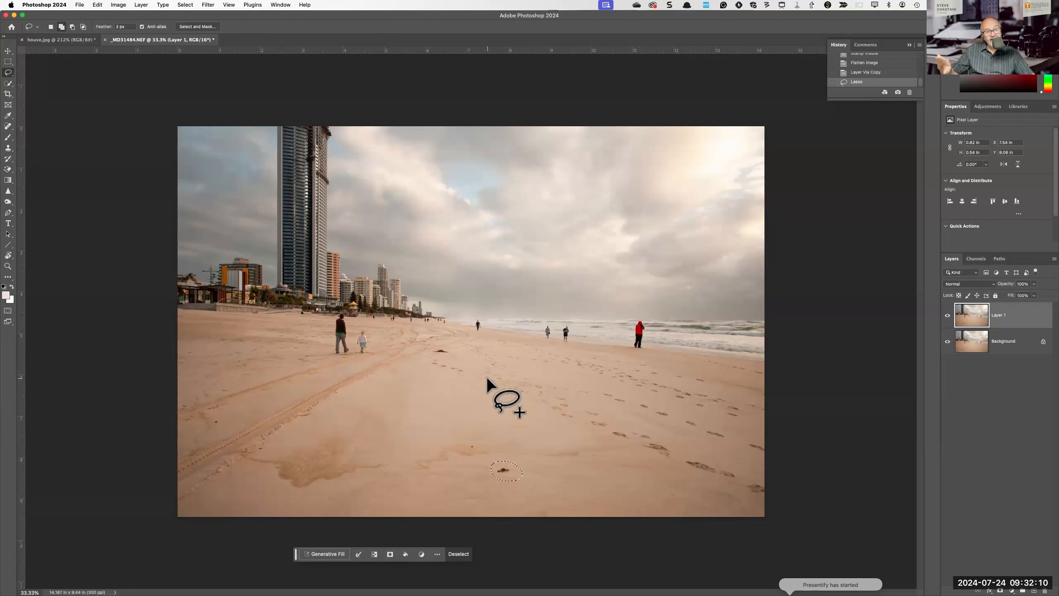
pyautogui.press('shift')
pyautogui.moveTo(487, 376); pyautogui.dragTo(431, 358)
pyautogui.moveTo(432, 359)
pyautogui.mouseDown()
pyautogui.moveTo(456, 357)
pyautogui.moveTo(437, 345)
pyautogui.moveTo(431, 353)
pyautogui.mouseUp()
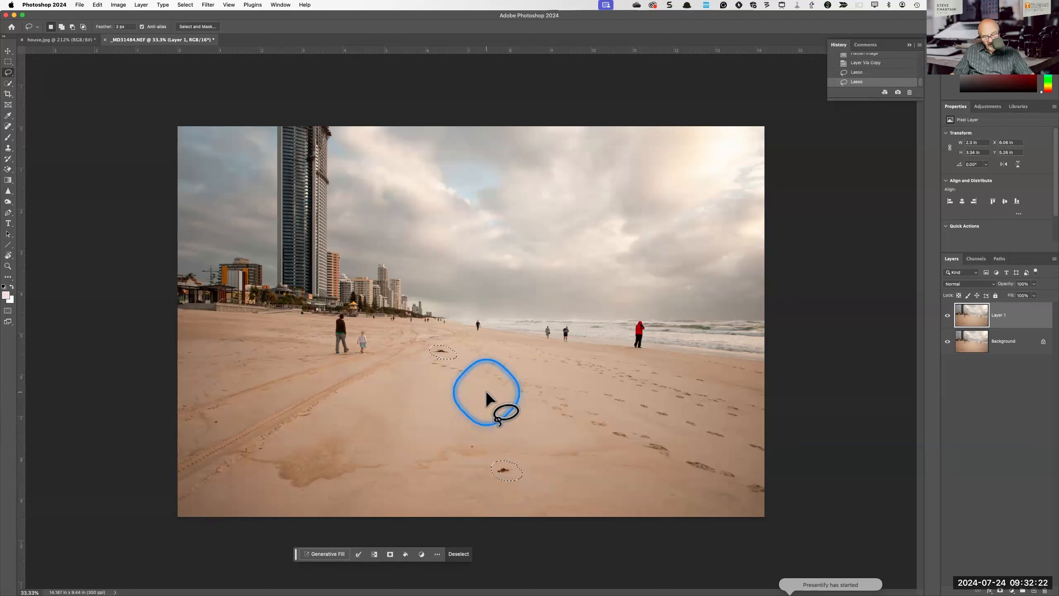
# Subtract the farther debris spot from the selection with the Lasso and add it back with a new outline
pyautogui.press('alt')
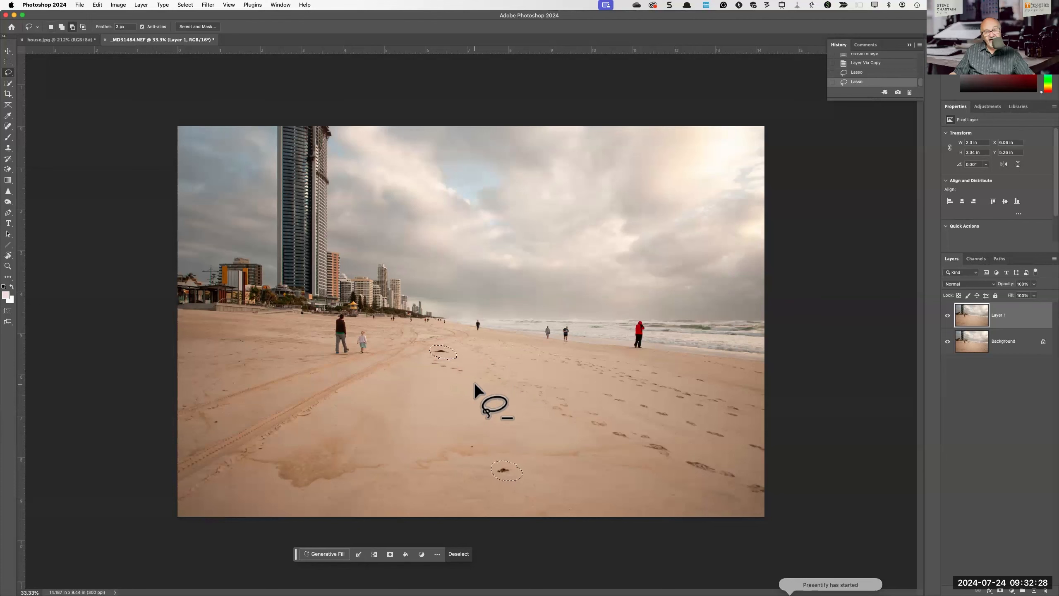
pyautogui.scroll(-10, 474, 383)
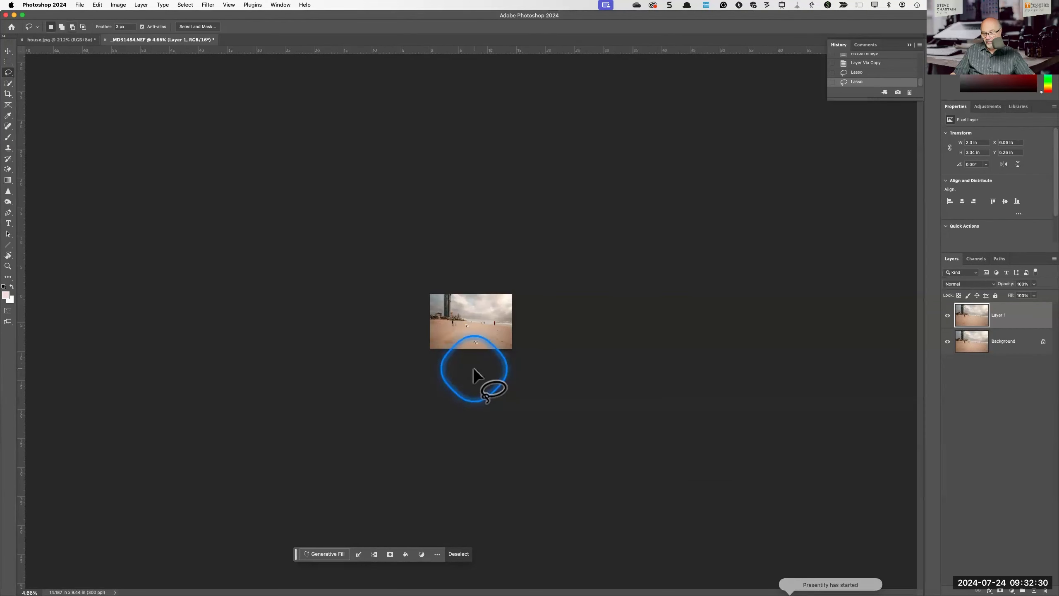
pyautogui.press('super+0')
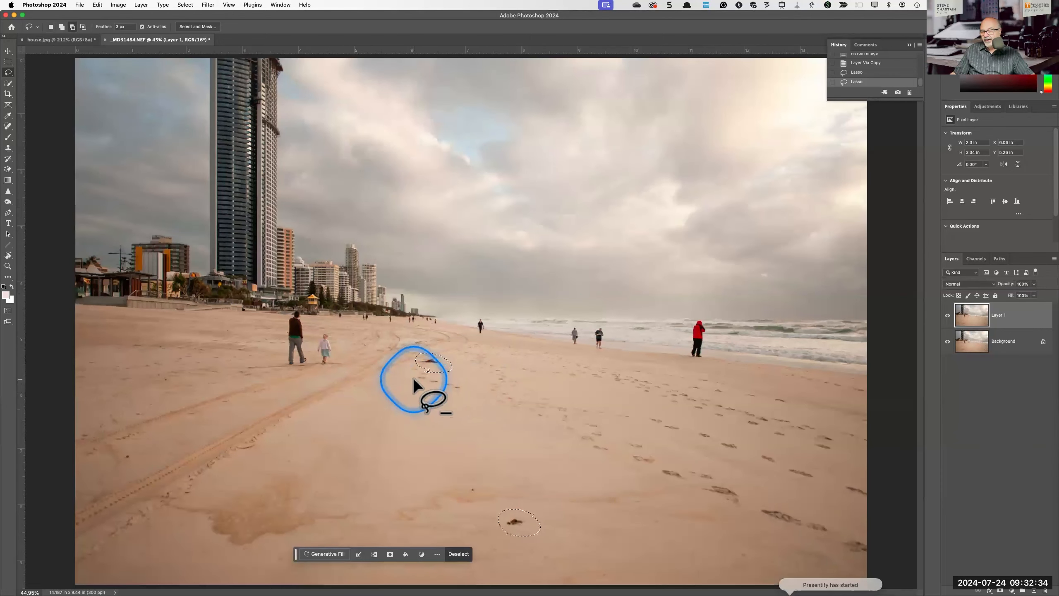
pyautogui.moveTo(414, 377)
pyautogui.mouseDown()
pyautogui.moveTo(471, 380)
pyautogui.moveTo(473, 364)
pyautogui.moveTo(451, 348)
pyautogui.moveTo(412, 345)
pyautogui.moveTo(422, 379)
pyautogui.mouseUp()
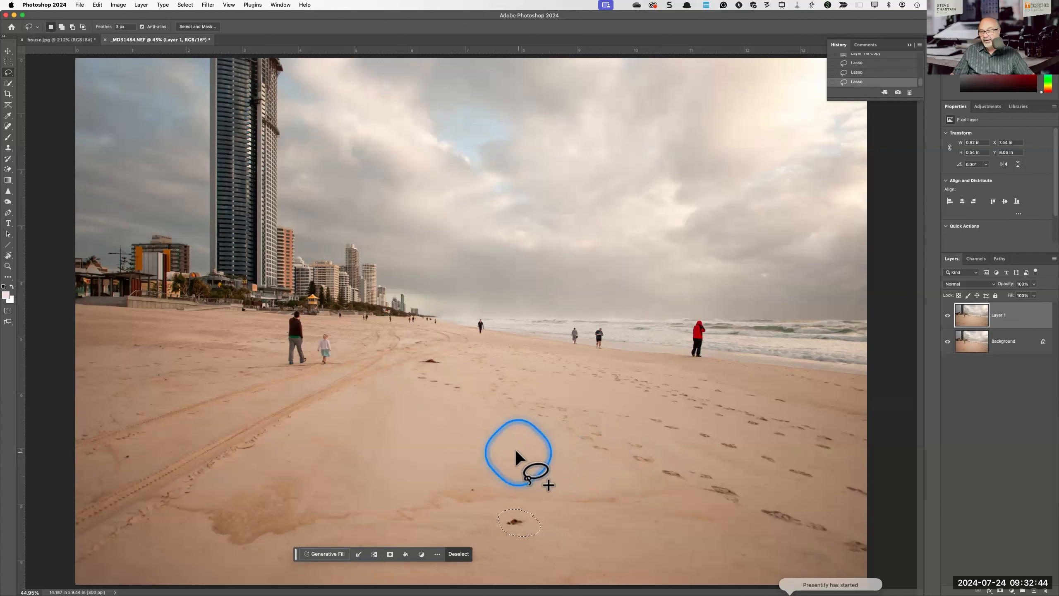
pyautogui.moveTo(451, 356)
pyautogui.mouseDown()
pyautogui.moveTo(421, 351)
pyautogui.moveTo(418, 364)
pyautogui.moveTo(447, 361)
pyautogui.mouseUp()
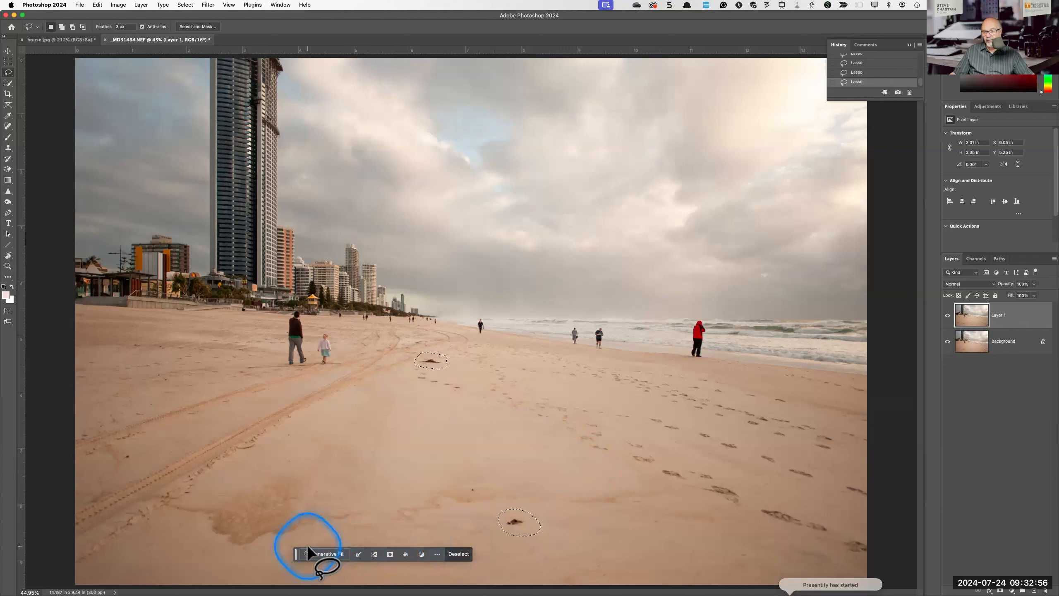
# Remove both selected debris spots using Generative Fill with an empty prompt, and toggle the generated layer's visibility to compare before and after
pyautogui.click(329, 553)
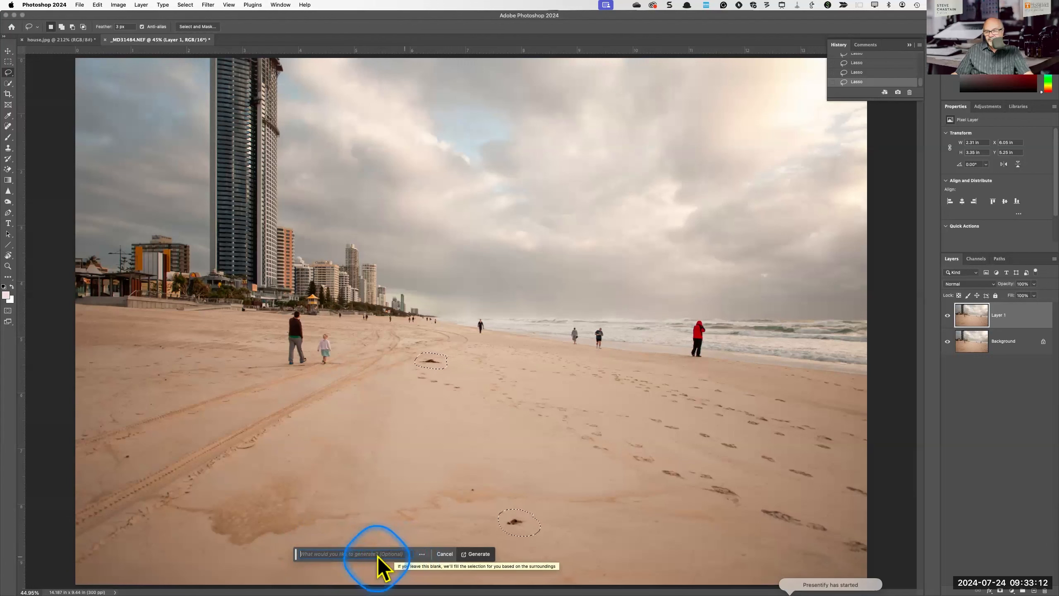
pyautogui.click(482, 556)
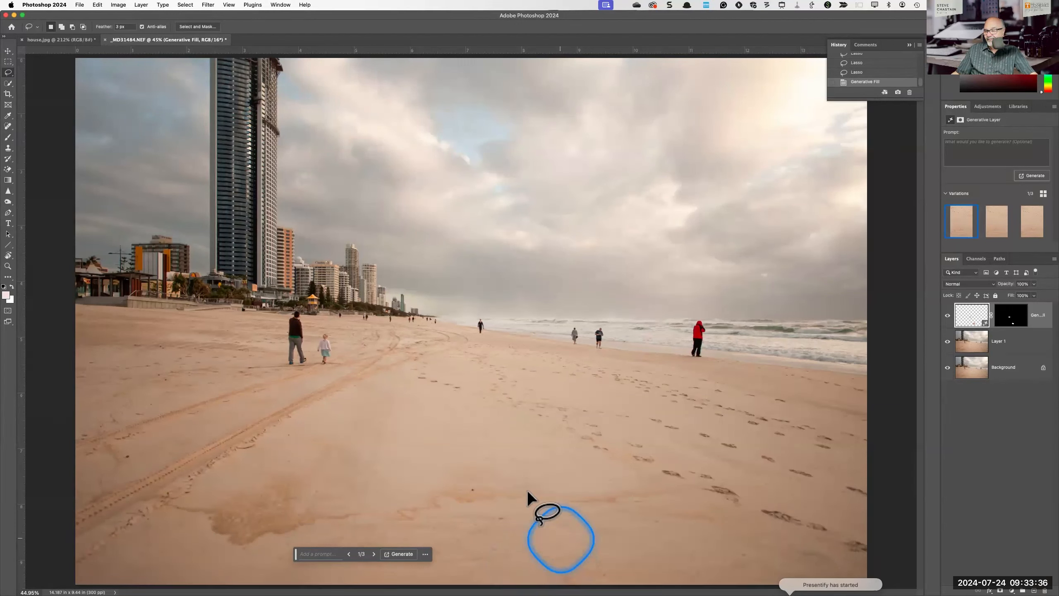
pyautogui.click(947, 315)
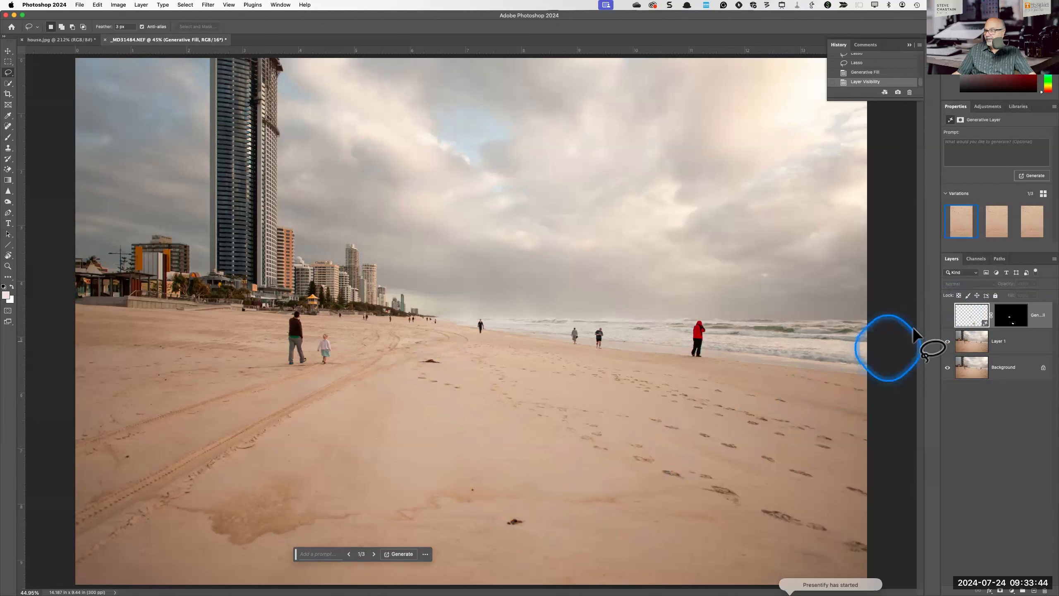
pyautogui.click(947, 341)
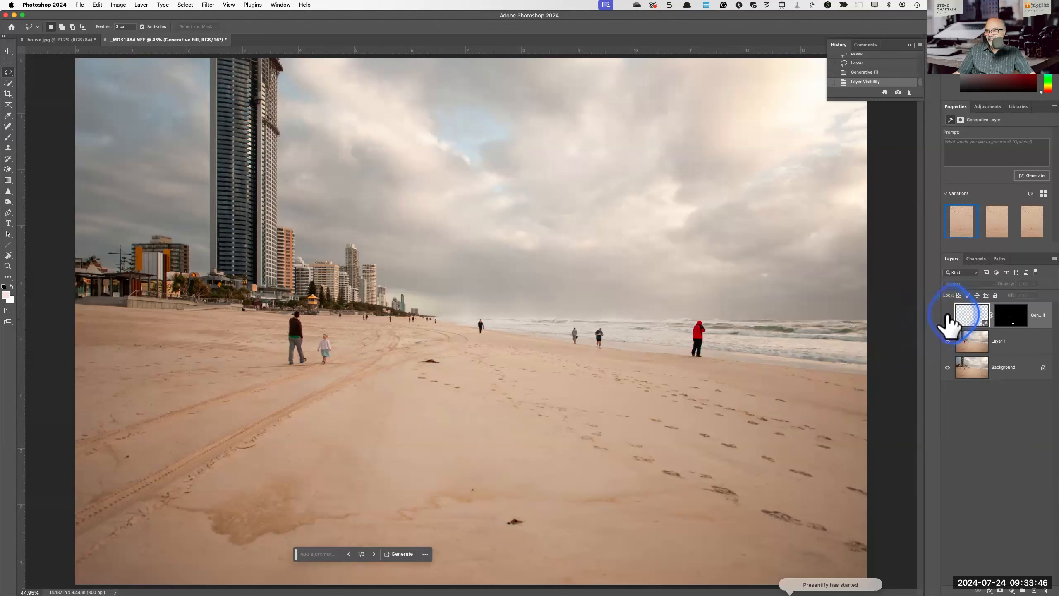
pyautogui.click(947, 316)
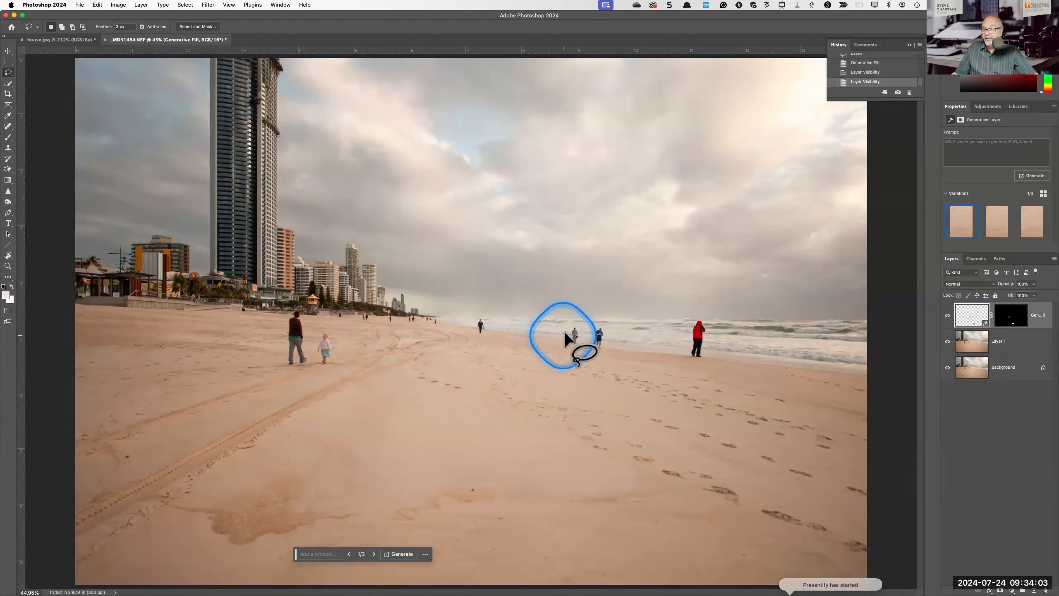
# Lasso the pair of people near the waterline, adding the person in red and the lone walker near the centre to the selection
pyautogui.moveTo(563, 332)
pyautogui.mouseDown()
pyautogui.moveTo(577, 321)
pyautogui.moveTo(603, 326)
pyautogui.moveTo(586, 346)
pyautogui.moveTo(566, 331)
pyautogui.mouseUp()
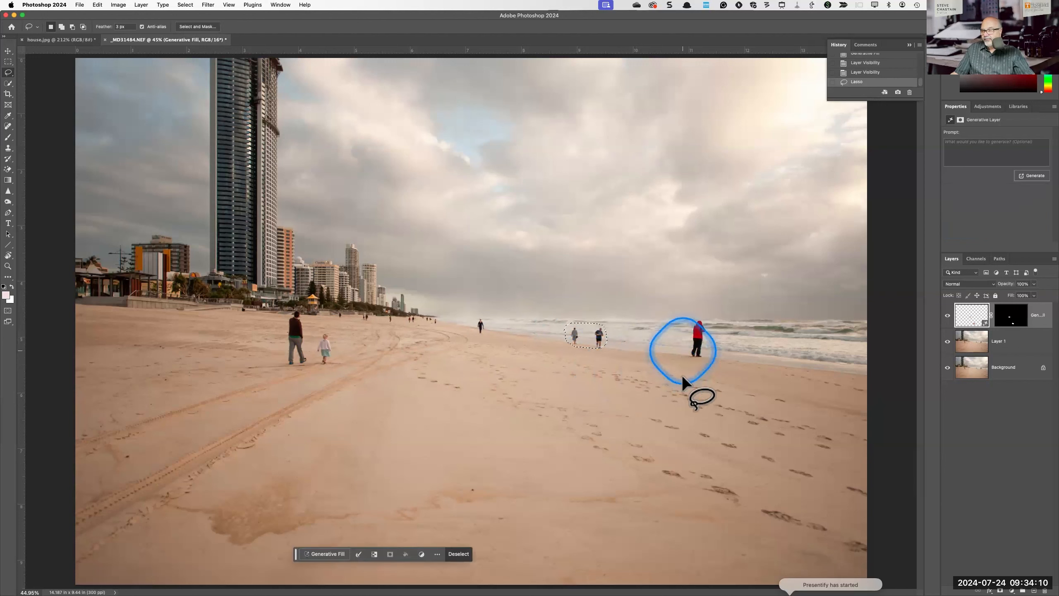
pyautogui.press('shift')
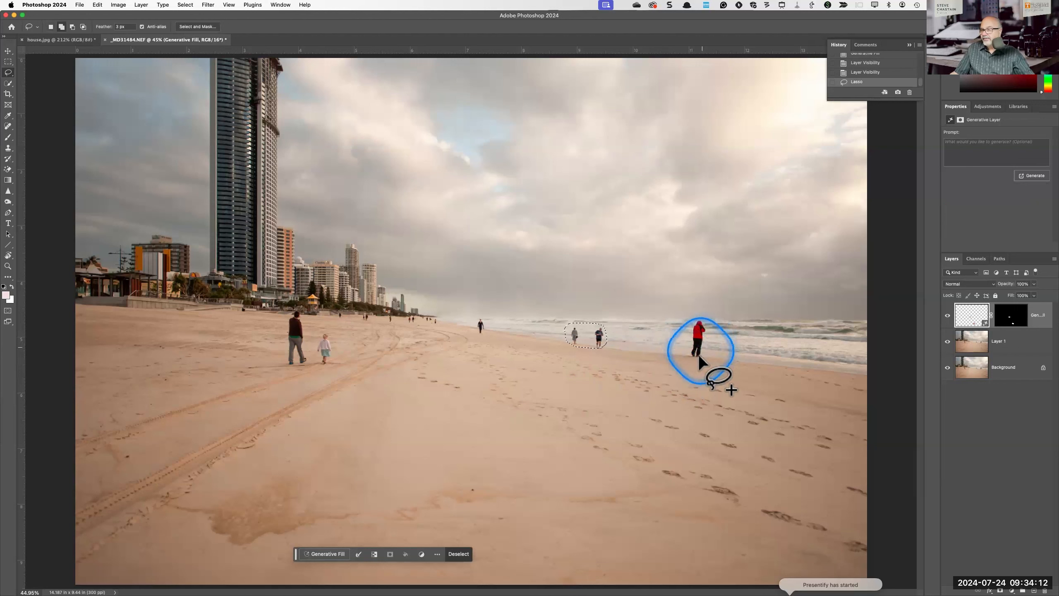
pyautogui.moveTo(682, 356)
pyautogui.mouseDown()
pyautogui.moveTo(709, 353)
pyautogui.moveTo(708, 320)
pyautogui.moveTo(694, 320)
pyautogui.moveTo(689, 354)
pyautogui.mouseUp()
pyautogui.moveTo(494, 340)
pyautogui.mouseDown()
pyautogui.moveTo(478, 316)
pyautogui.moveTo(482, 333)
pyautogui.mouseUp()
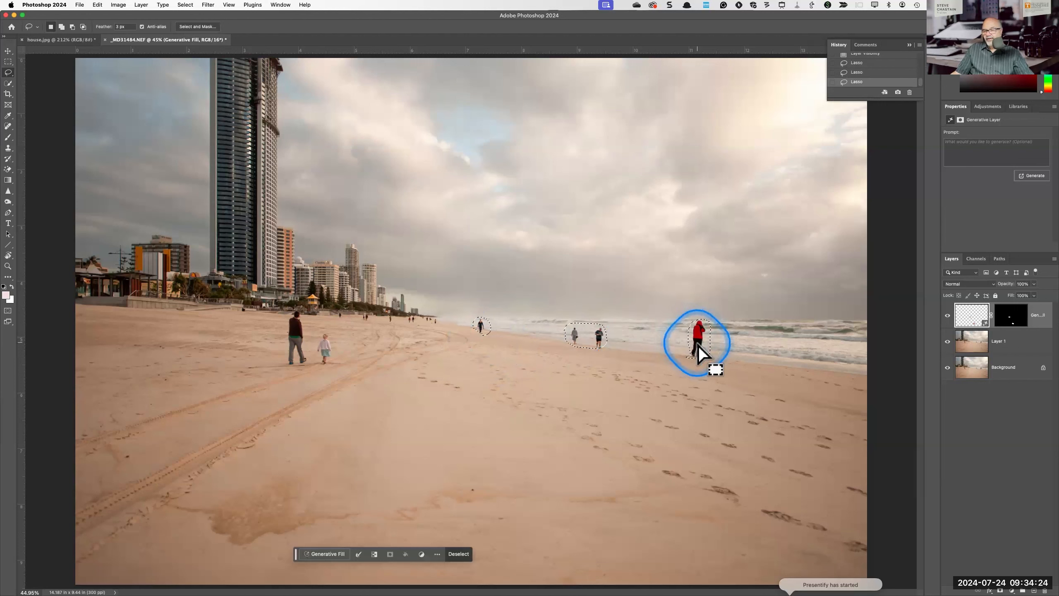
# Remove the selected people using Generative Fill with an empty prompt, and toggle the new layer's visibility to compare before and after
pyautogui.click(330, 555)
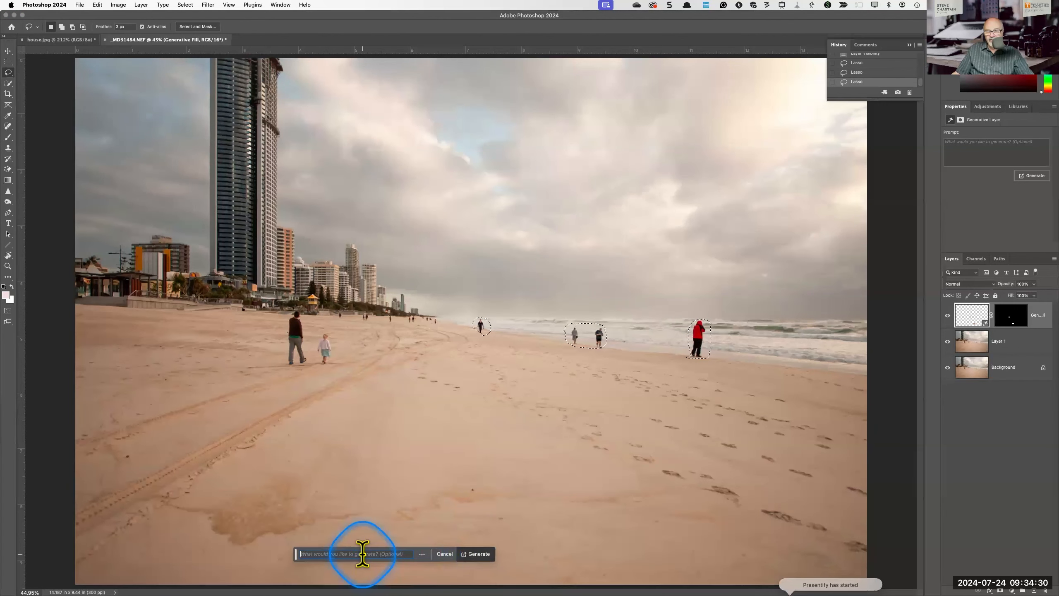
pyautogui.click(479, 554)
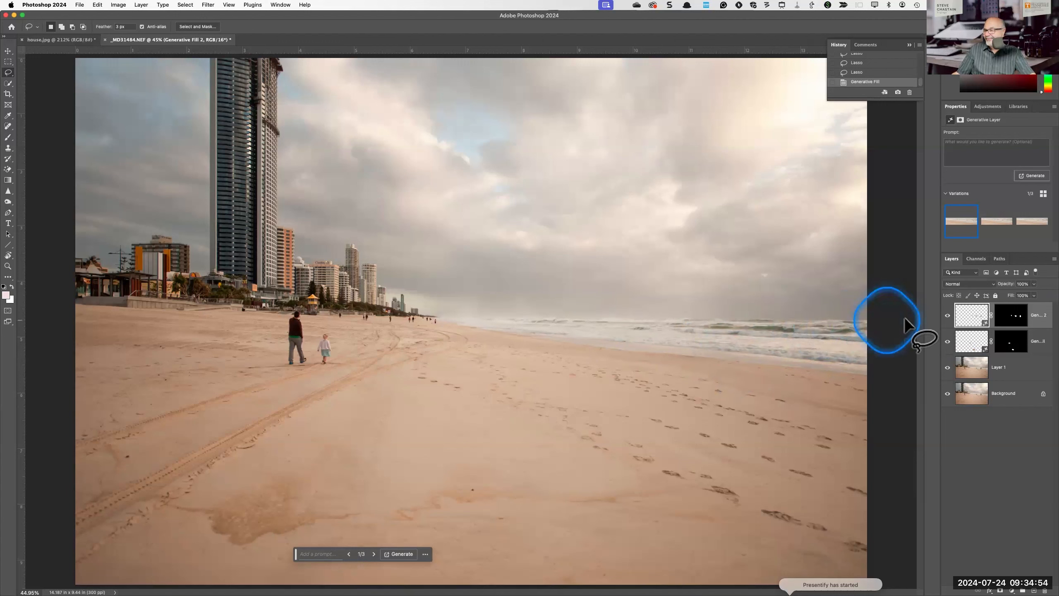
pyautogui.click(947, 315)
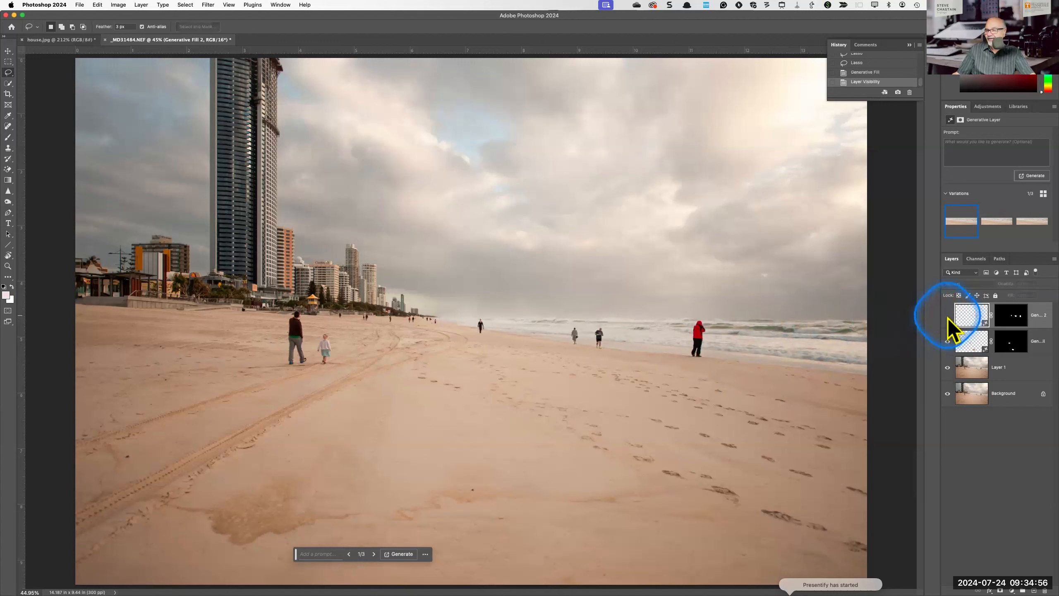
pyautogui.click(947, 315)
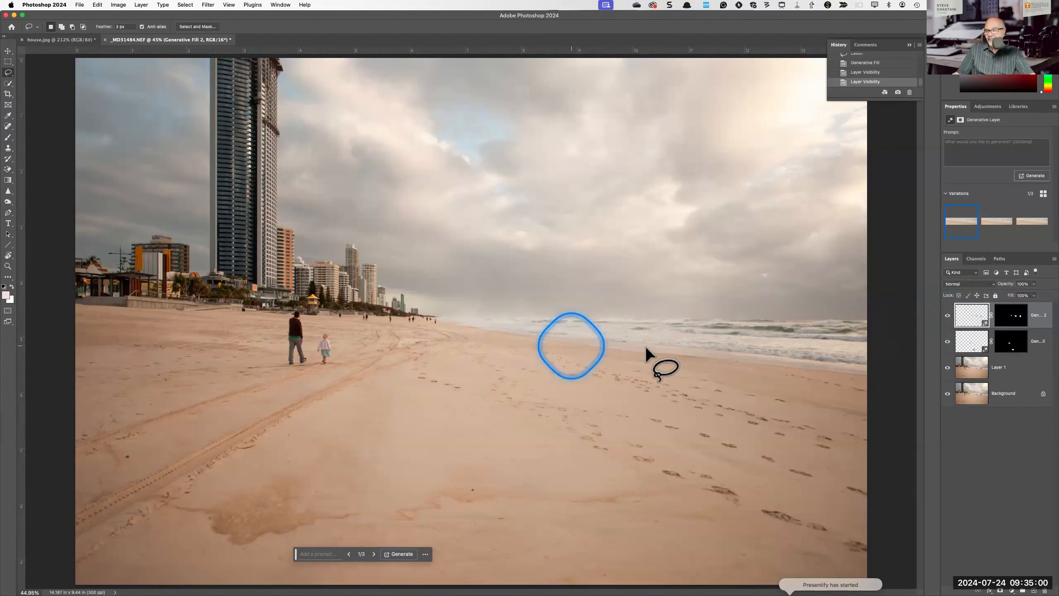
pyautogui.click(947, 315)
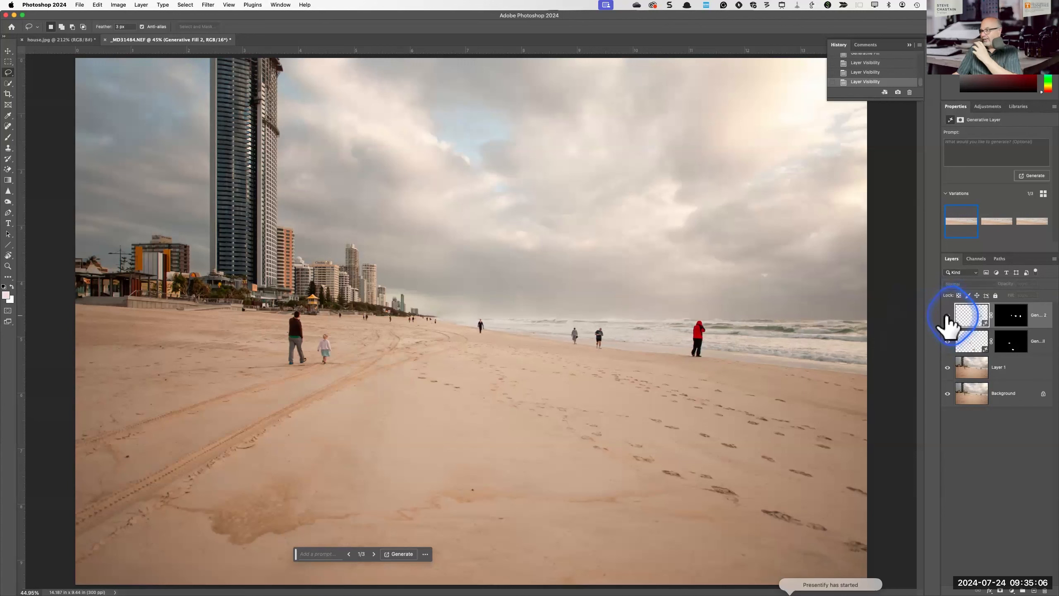
pyautogui.click(947, 316)
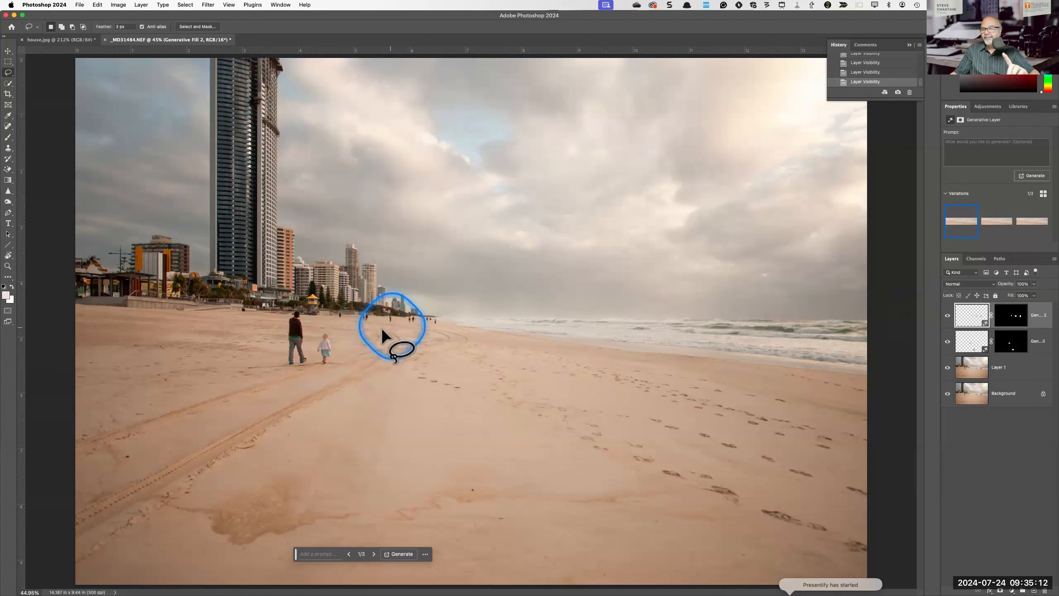
# Lasso the row of tiny distant people below the skyline and run Generative Fill on them with an empty prompt
pyautogui.moveTo(335, 321)
pyautogui.mouseDown()
pyautogui.moveTo(438, 317)
pyautogui.moveTo(336, 312)
pyautogui.moveTo(338, 321)
pyautogui.mouseUp()
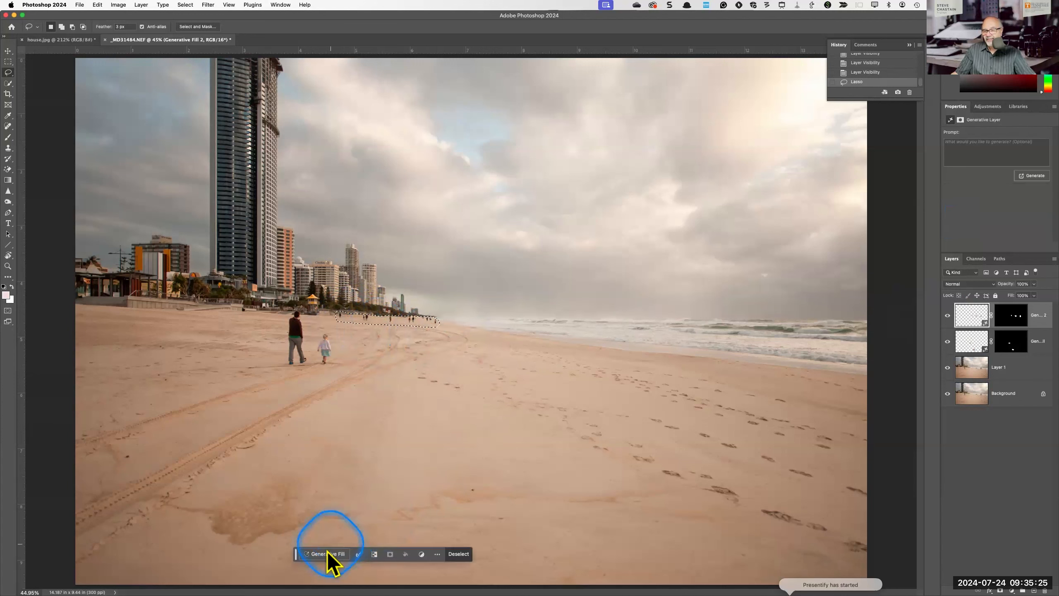
pyautogui.click(329, 555)
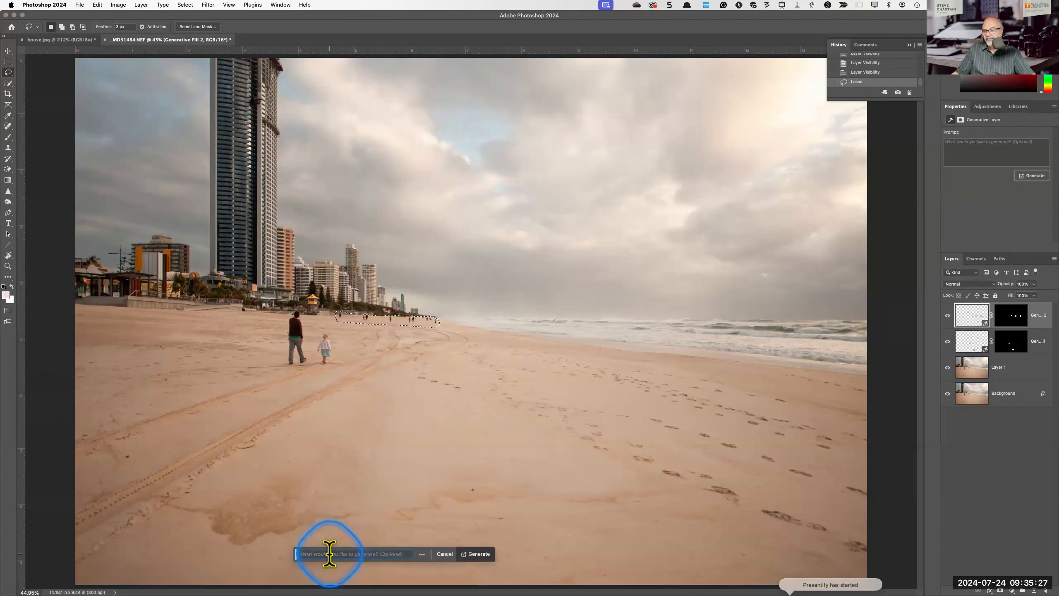
pyautogui.click(485, 555)
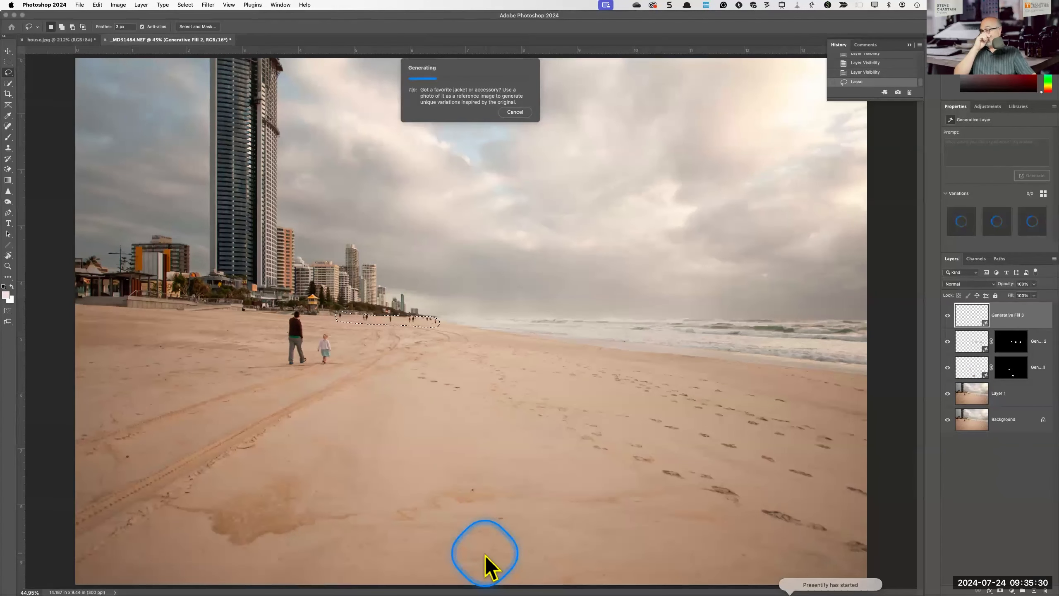